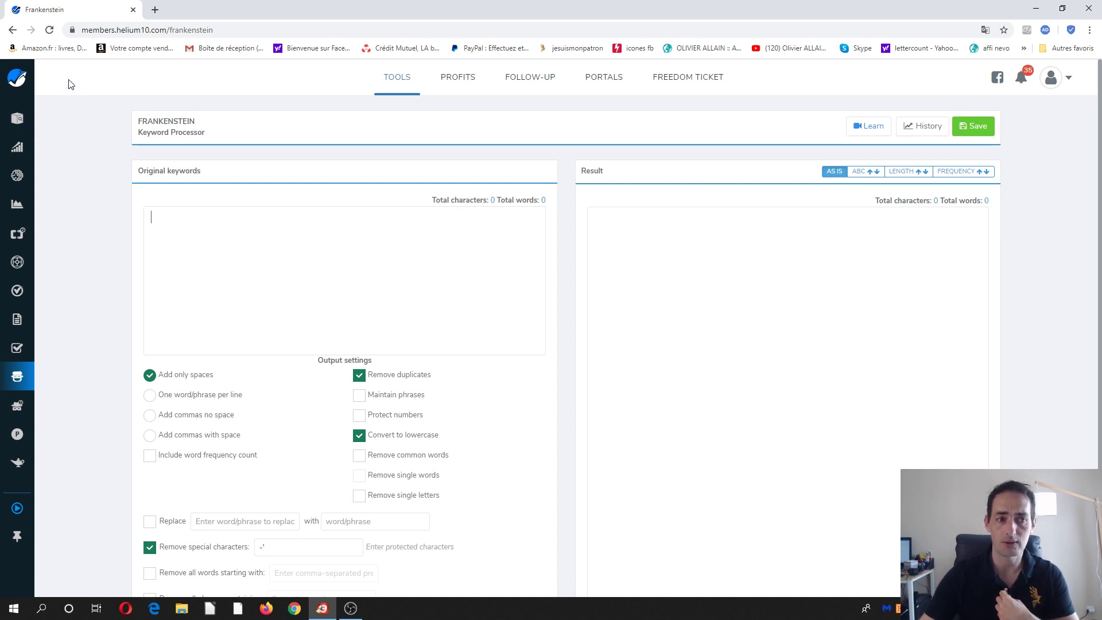
- Open the Market Tracker tool and look over its welcome overview
{"action": "mouse_move", "coordinate": [29, 91]}
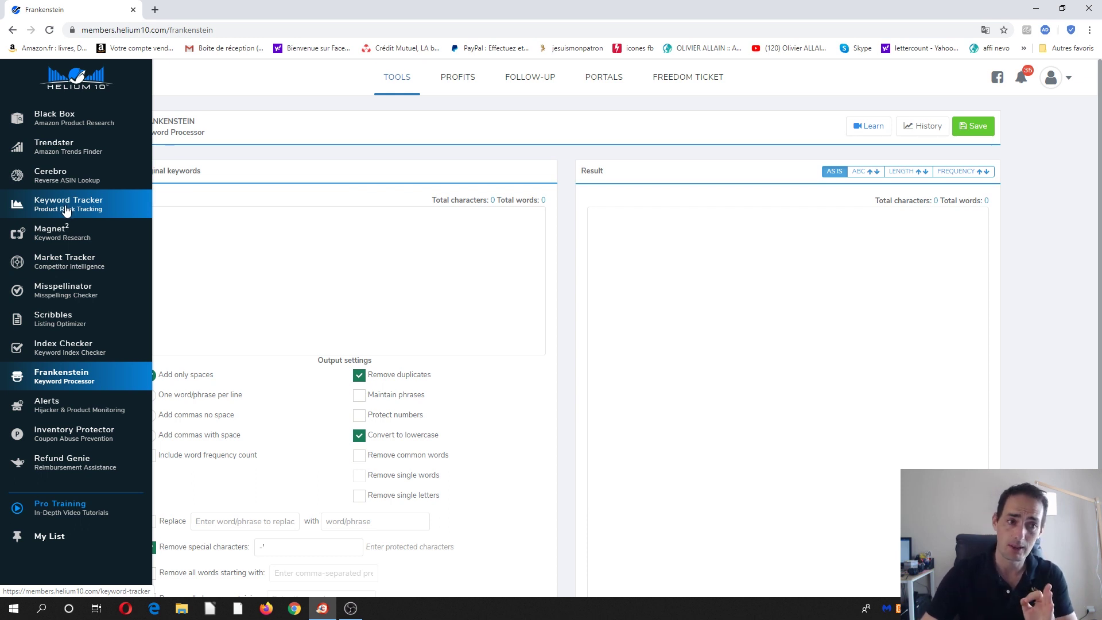
{"action": "left_click", "coordinate": [63, 262]}
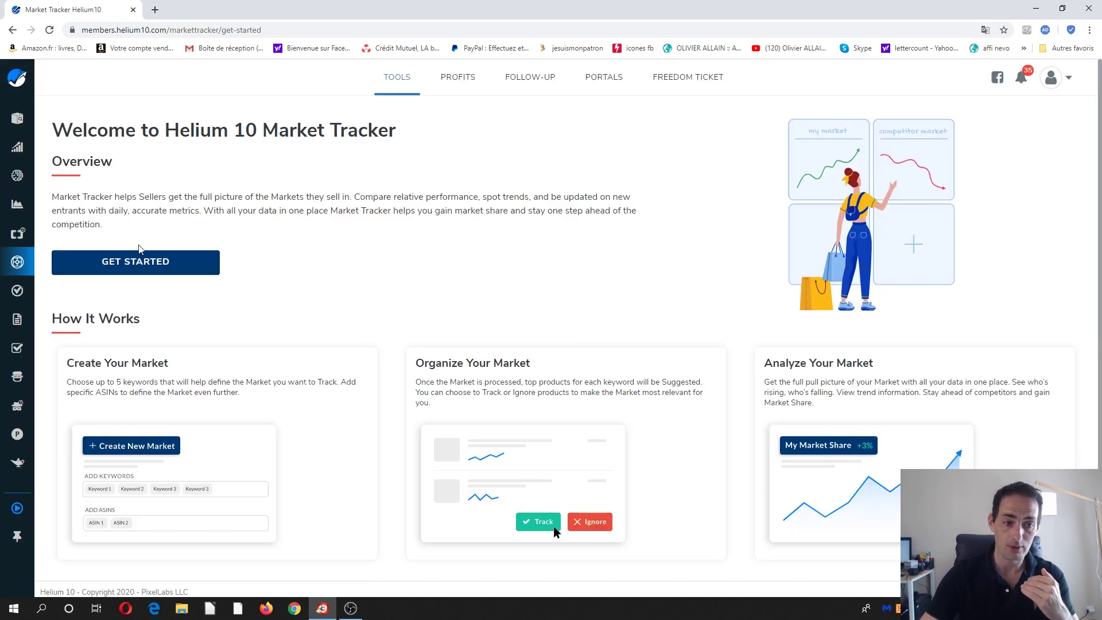
{"action": "scroll", "coordinate": [145, 255], "scroll_direction": "down", "scroll_amount": 1}
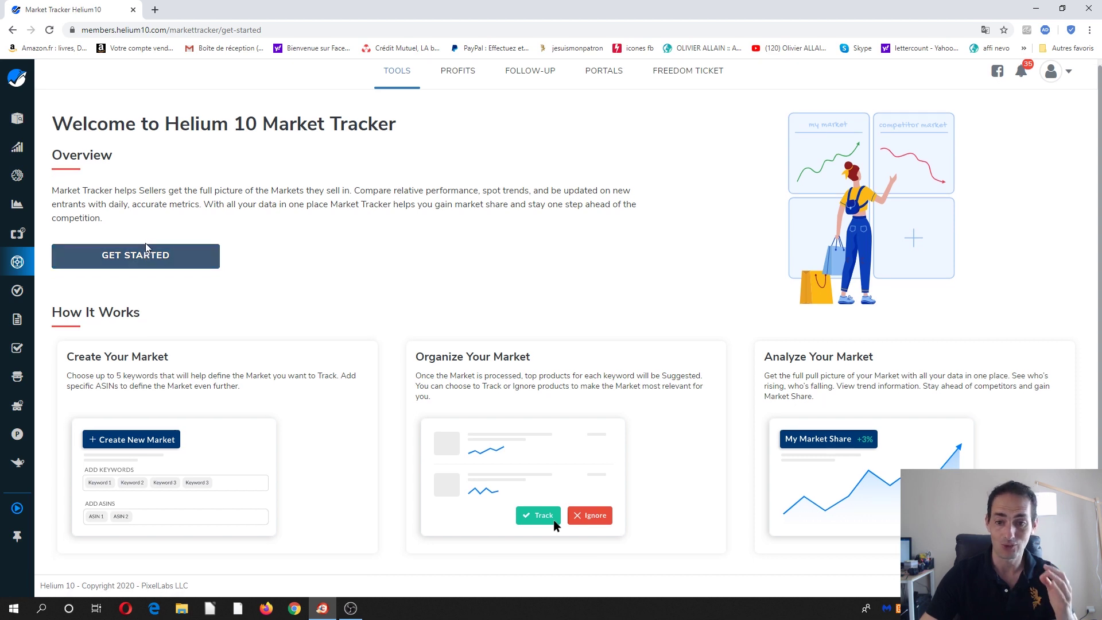
{"action": "left_click", "coordinate": [145, 253]}
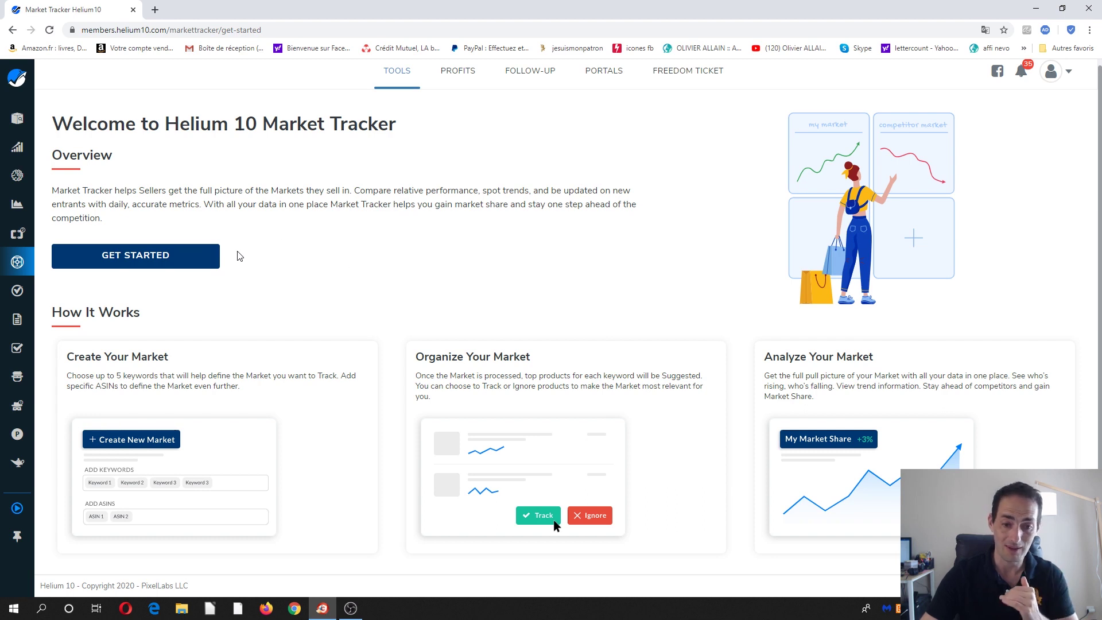
- Open the Frankenstein keyword processor and enter "coque iphone 11", "coque iphone 11 silicone" and "coque iphone 11 transparent" as original keywords, one per line
{"action": "mouse_move", "coordinate": [26, 297]}
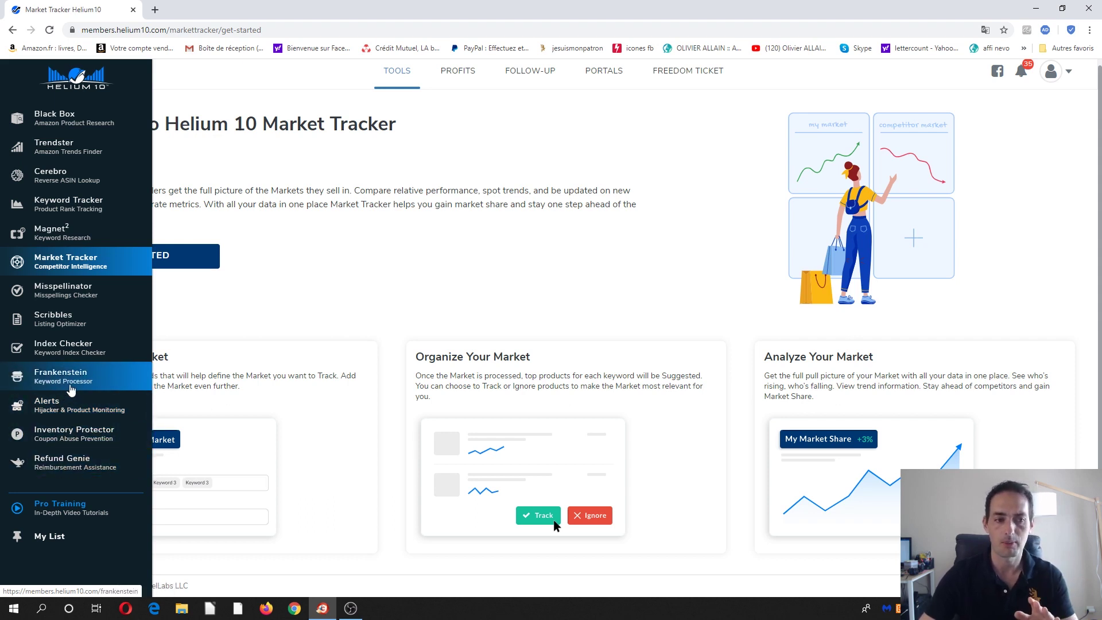
{"action": "left_click", "coordinate": [73, 383]}
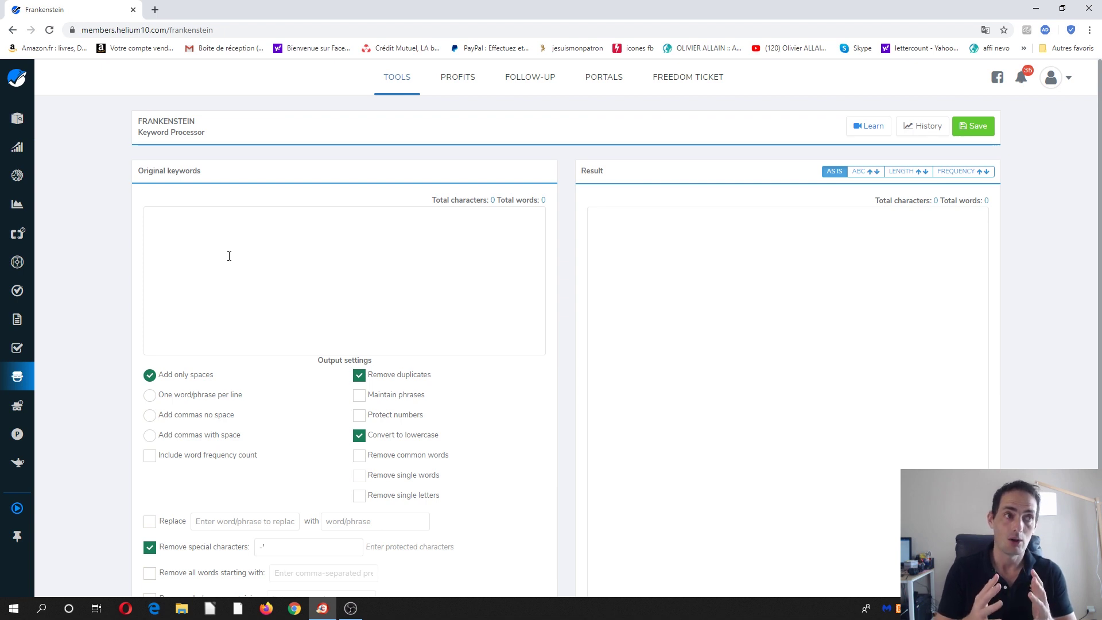
{"action": "type", "text": "coqu"}
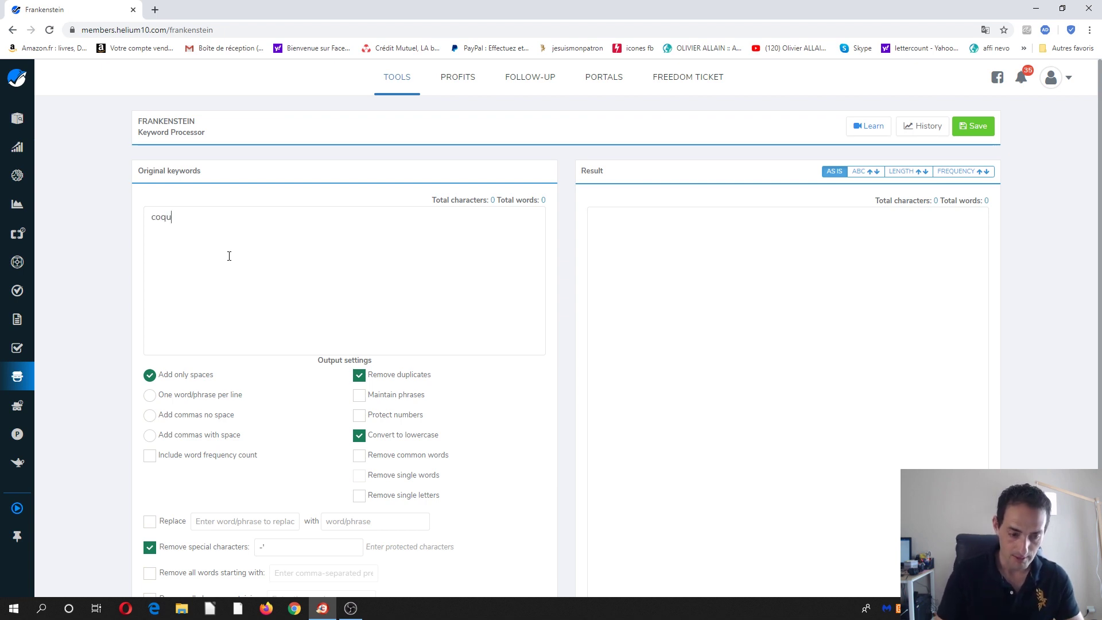
{"action": "type", "text": "e iphone "}
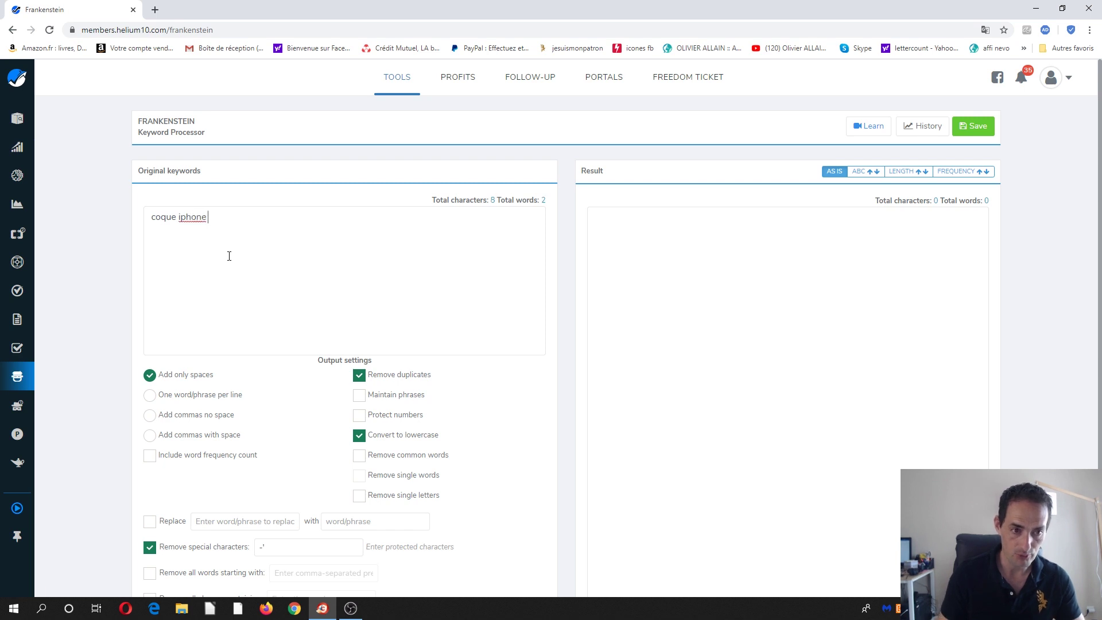
{"action": "type", "text": "11 coque "}
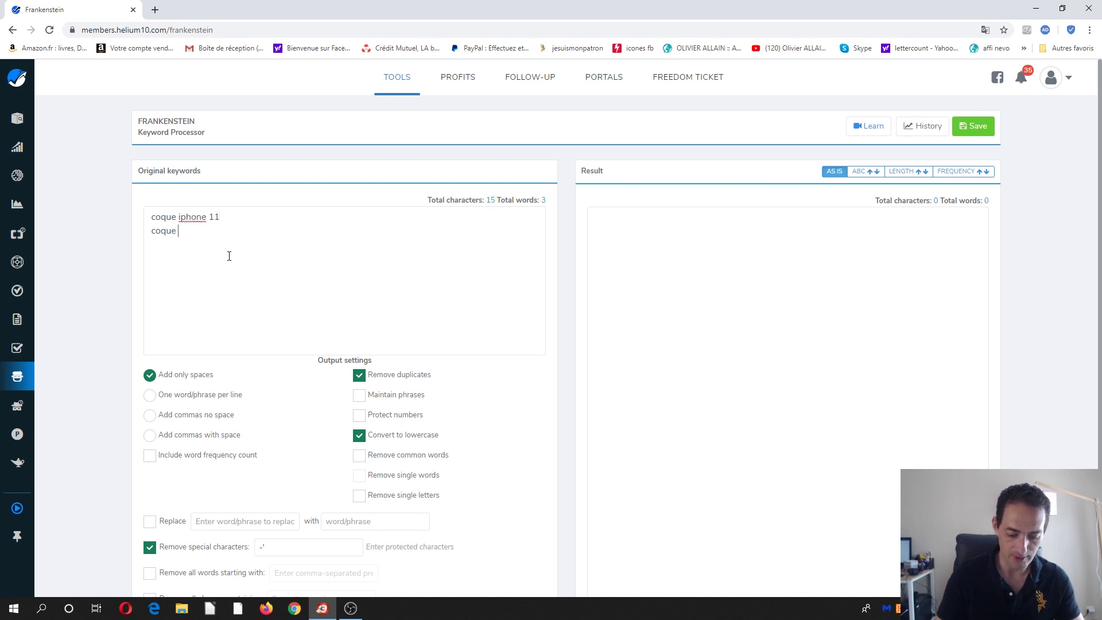
{"action": "type", "text": "iphone 11 "}
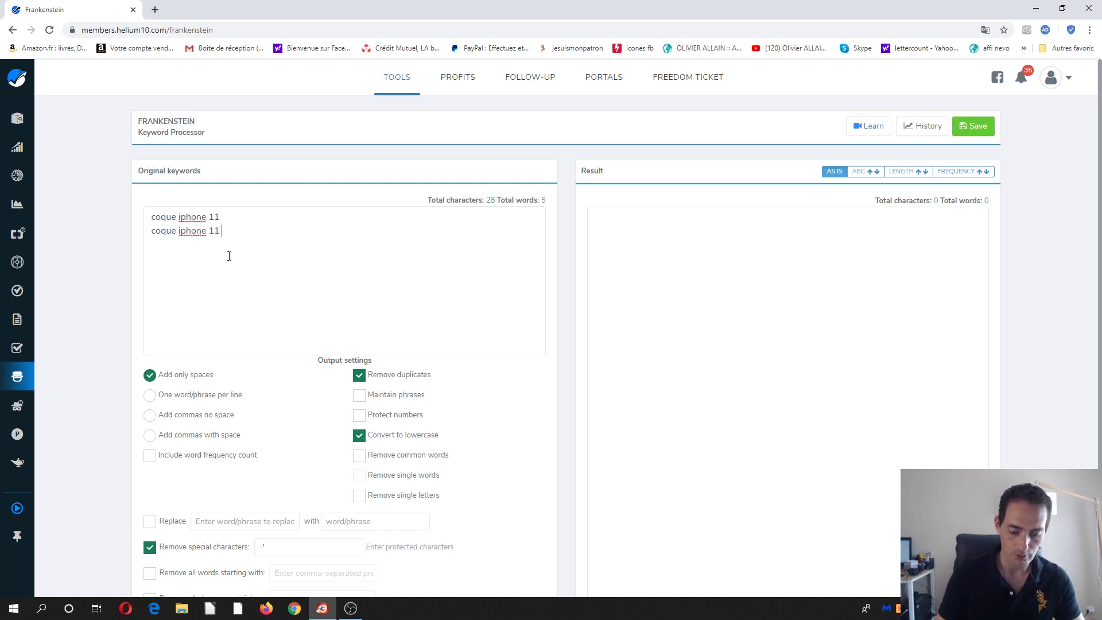
{"action": "type", "text": "silicone coq"}
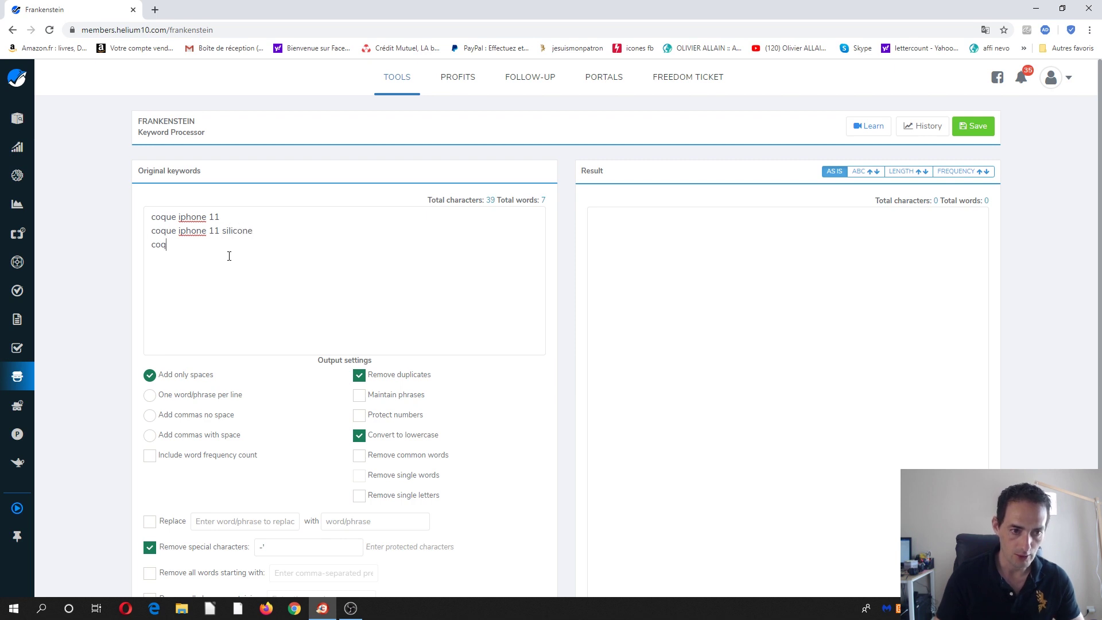
{"action": "type", "text": "ue iphone 11 transparent"}
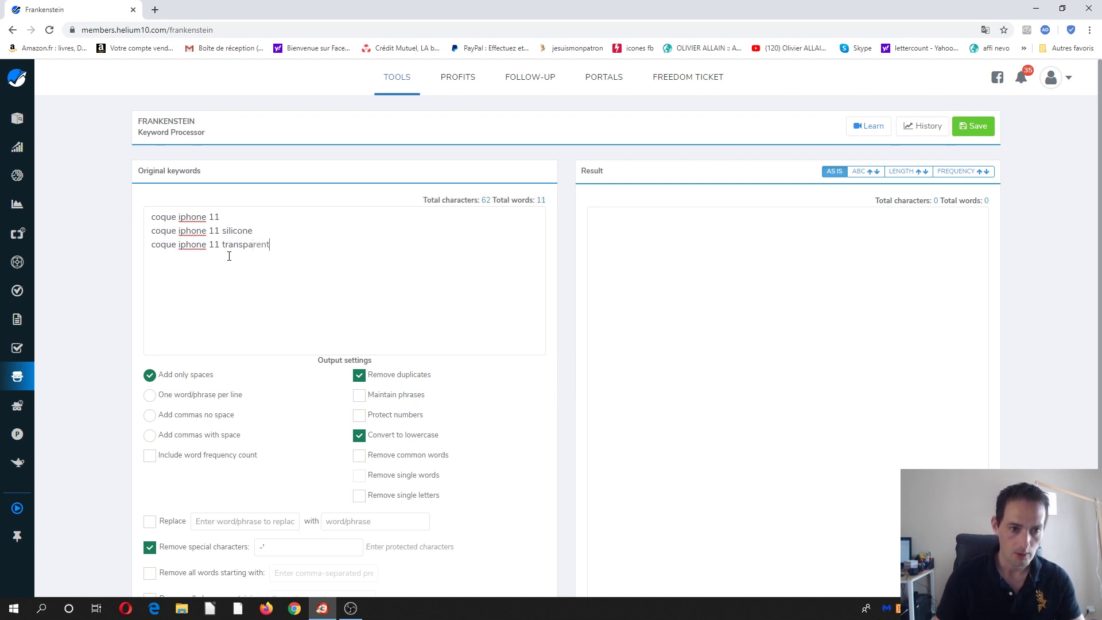
{"action": "key", "text": "Return"}
- Add "housse iphone 11" and "housse cuir iphone 11" on separate lines of the original keywords
{"action": "type", "text": "housse iphone 11"}
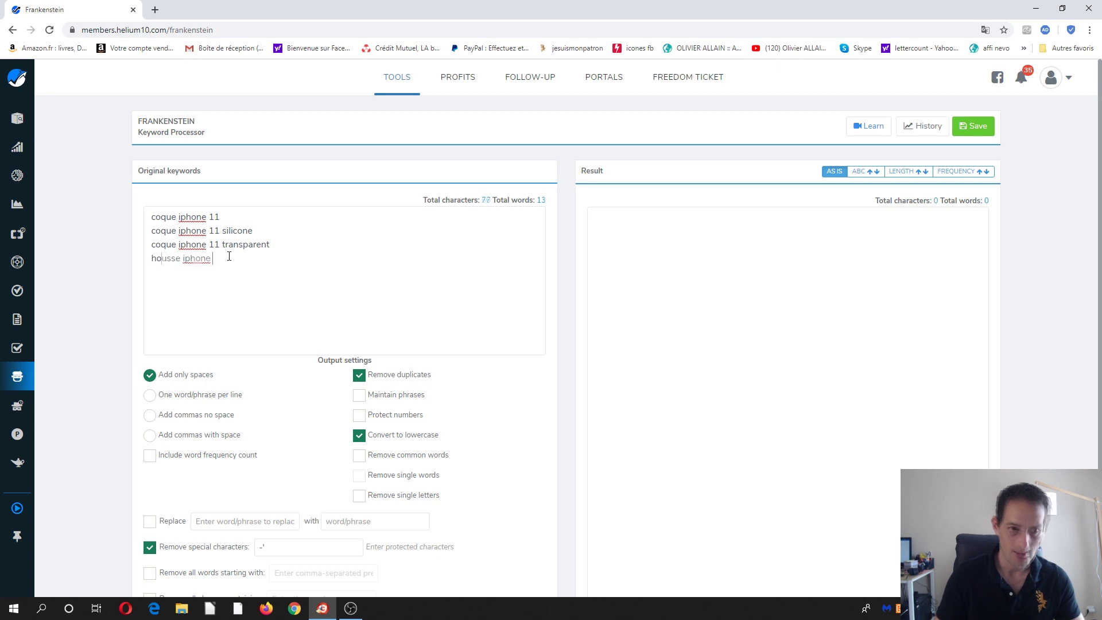
{"action": "key", "text": "Return"}
{"action": "type", "text": "houss"}
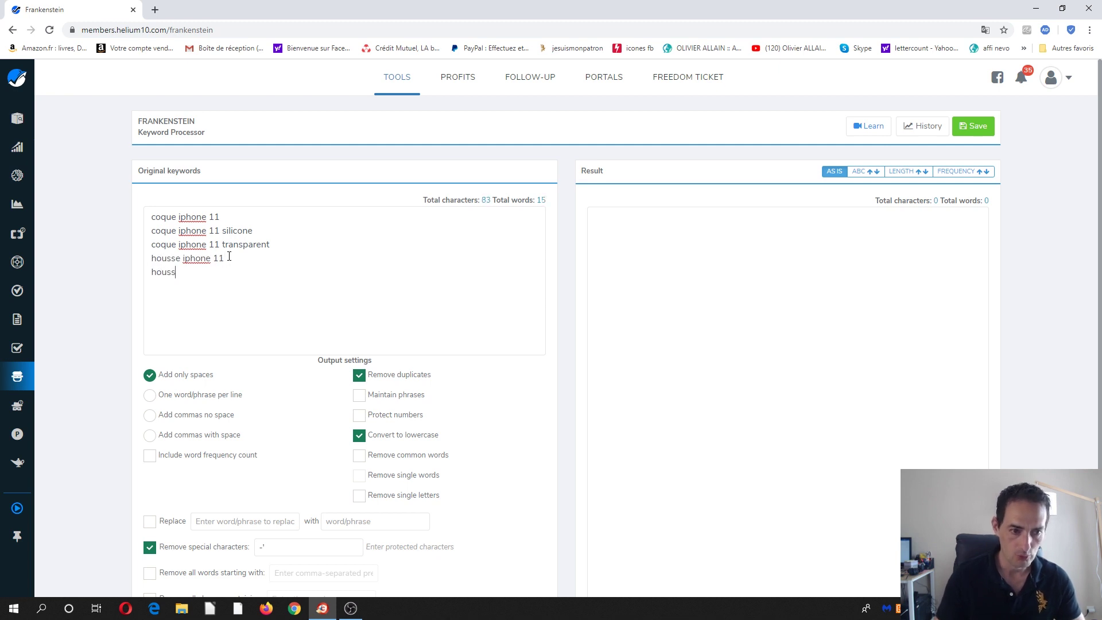
{"action": "type", "text": "e cuir iphone 11"}
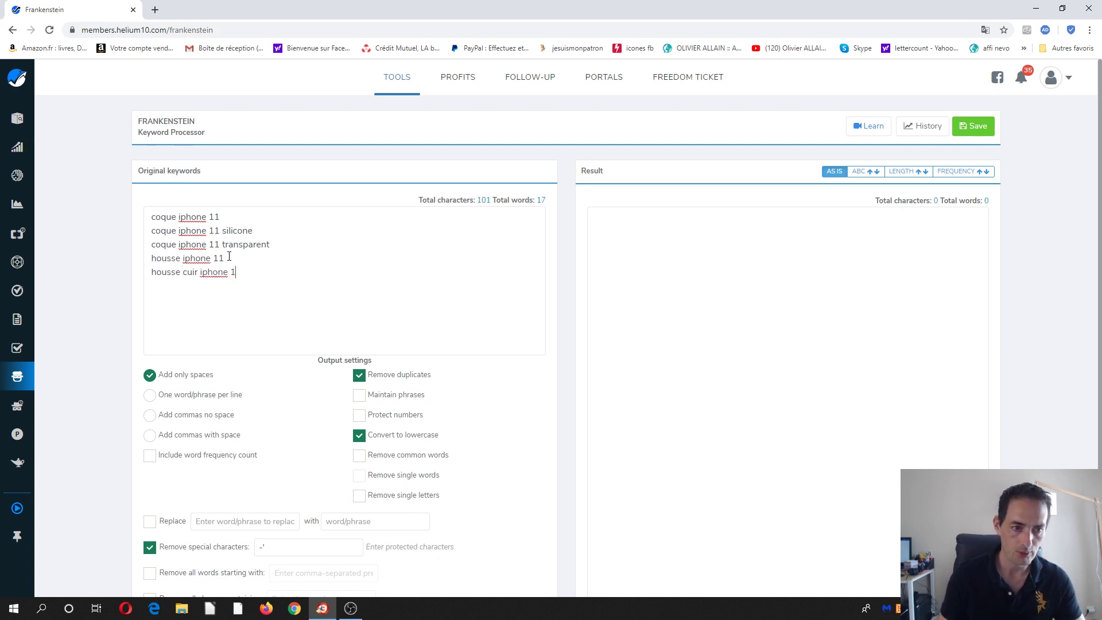
{"action": "key", "text": "Return"}
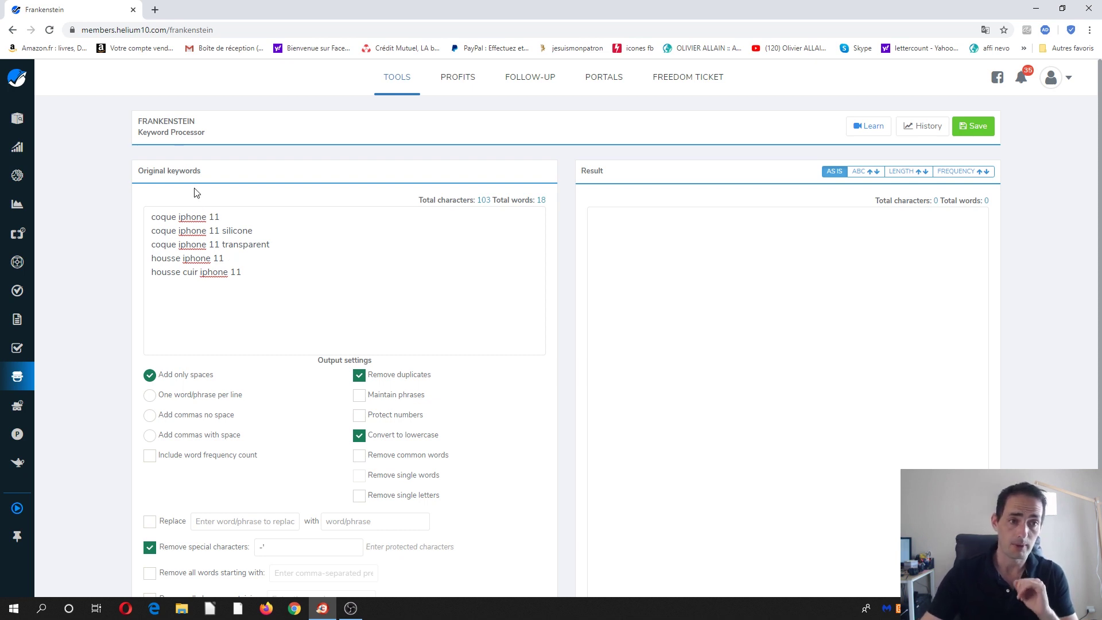
- Add "coque pas cher iphone 11" as the last line of the original keywords
{"action": "scroll", "coordinate": [287, 270], "scroll_direction": "down", "scroll_amount": 3}
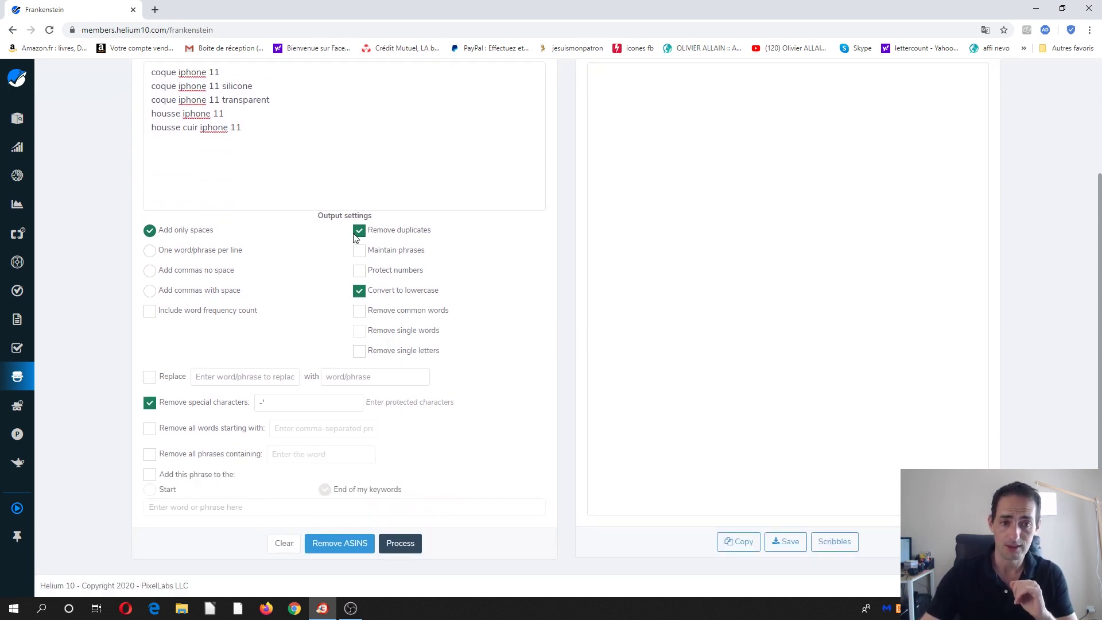
{"action": "scroll", "coordinate": [304, 236], "scroll_direction": "up", "scroll_amount": 2}
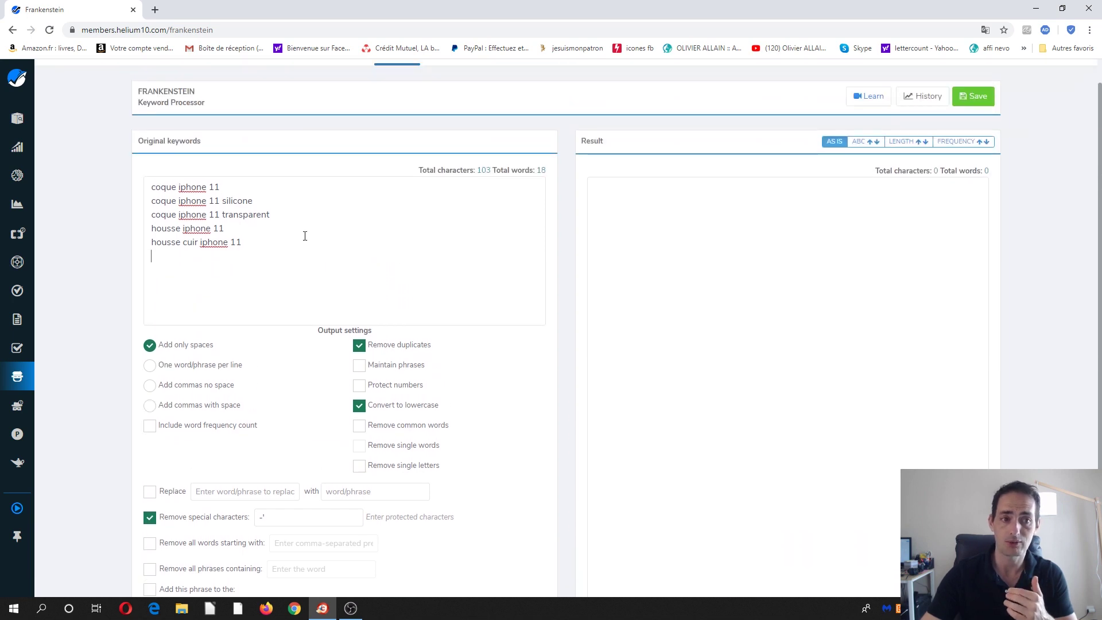
{"action": "scroll", "coordinate": [318, 288], "scroll_direction": "down", "scroll_amount": 1}
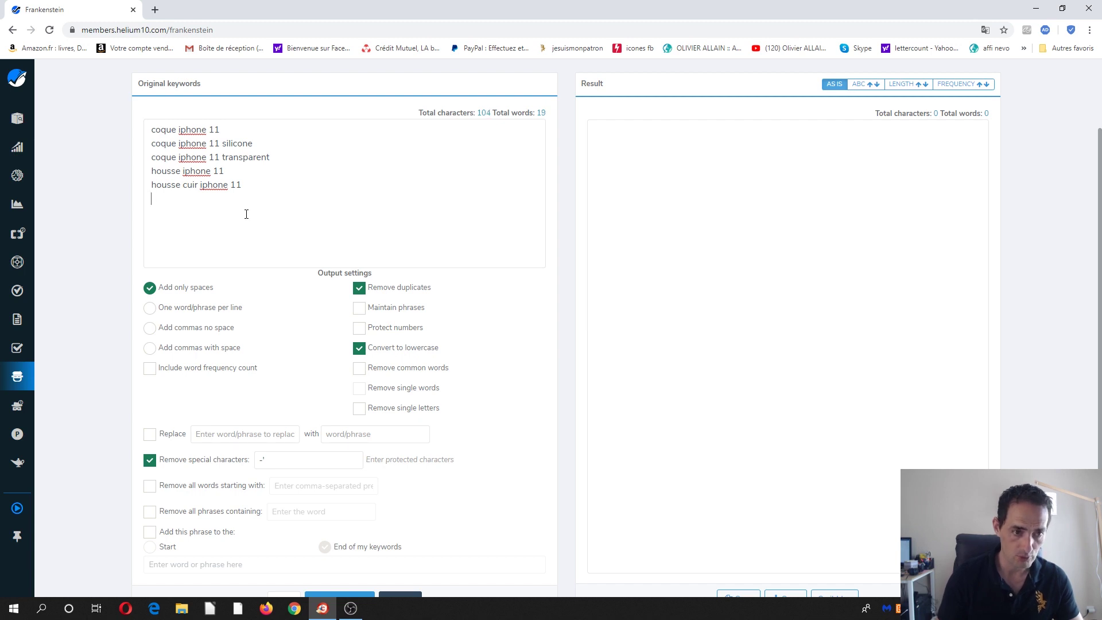
{"action": "type", "text": "coque "}
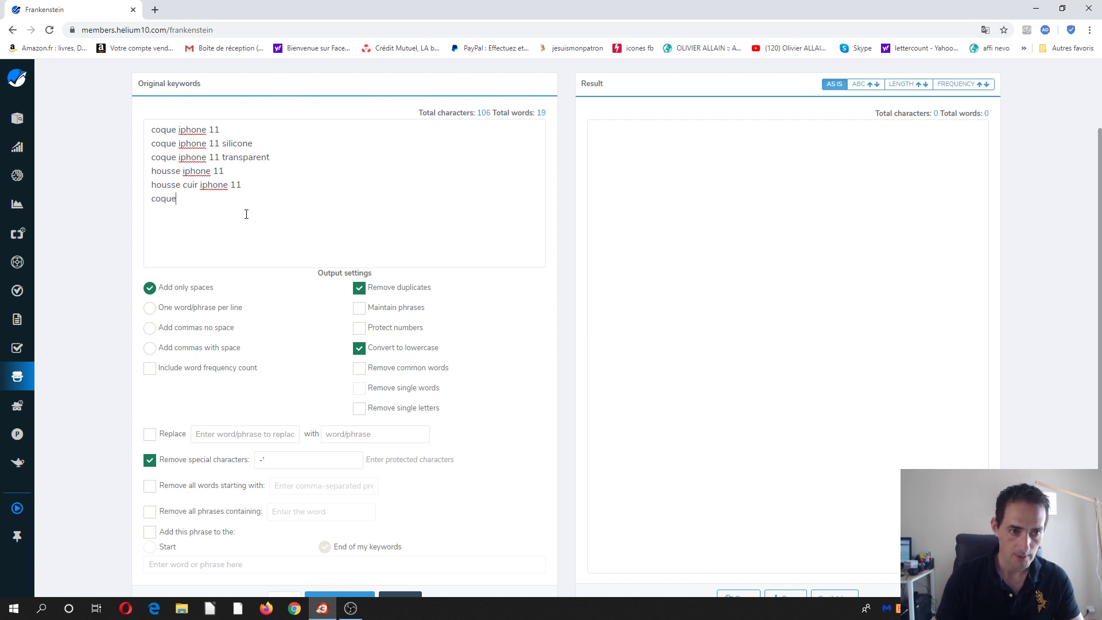
{"action": "type", "text": "pas cher iphone"}
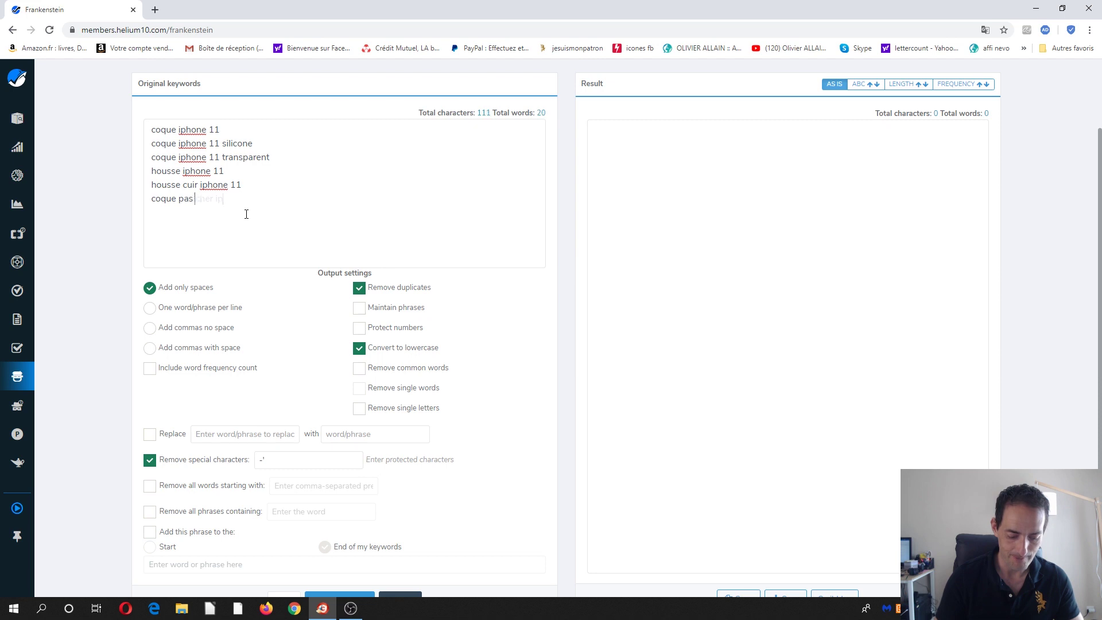
{"action": "type", "text": " 11"}
{"action": "key", "text": "Return"}
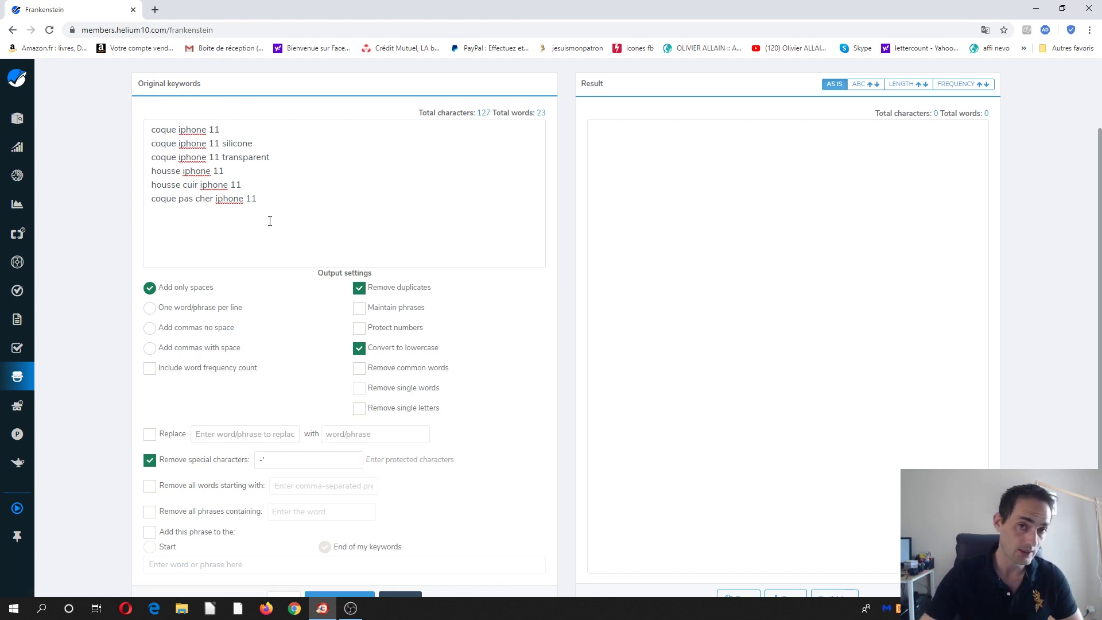
- Process the original keywords with the current output settings and select the entire resulting keyword line
{"action": "scroll", "coordinate": [273, 222], "scroll_direction": "down", "scroll_amount": 1}
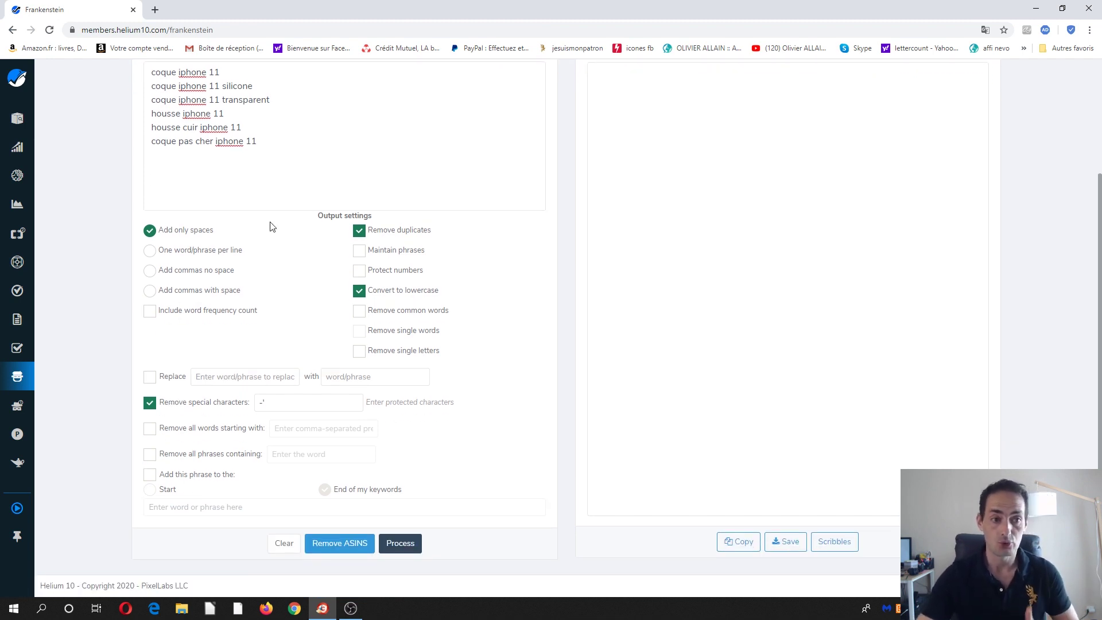
{"action": "scroll", "coordinate": [269, 225], "scroll_direction": "up", "scroll_amount": 1}
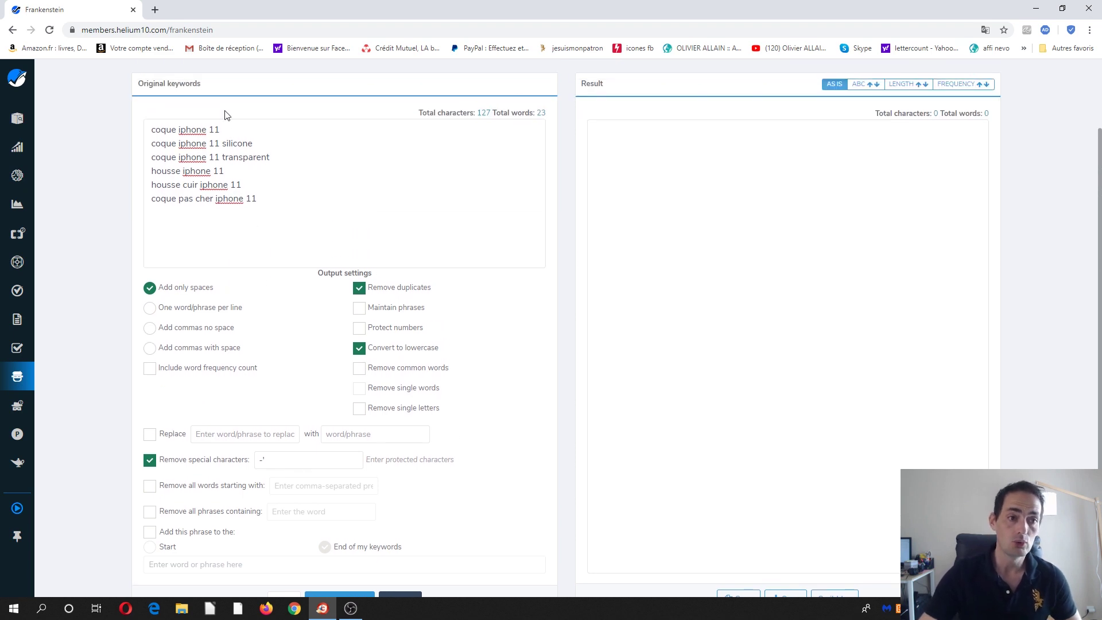
{"action": "scroll", "coordinate": [326, 187], "scroll_direction": "down", "scroll_amount": 1}
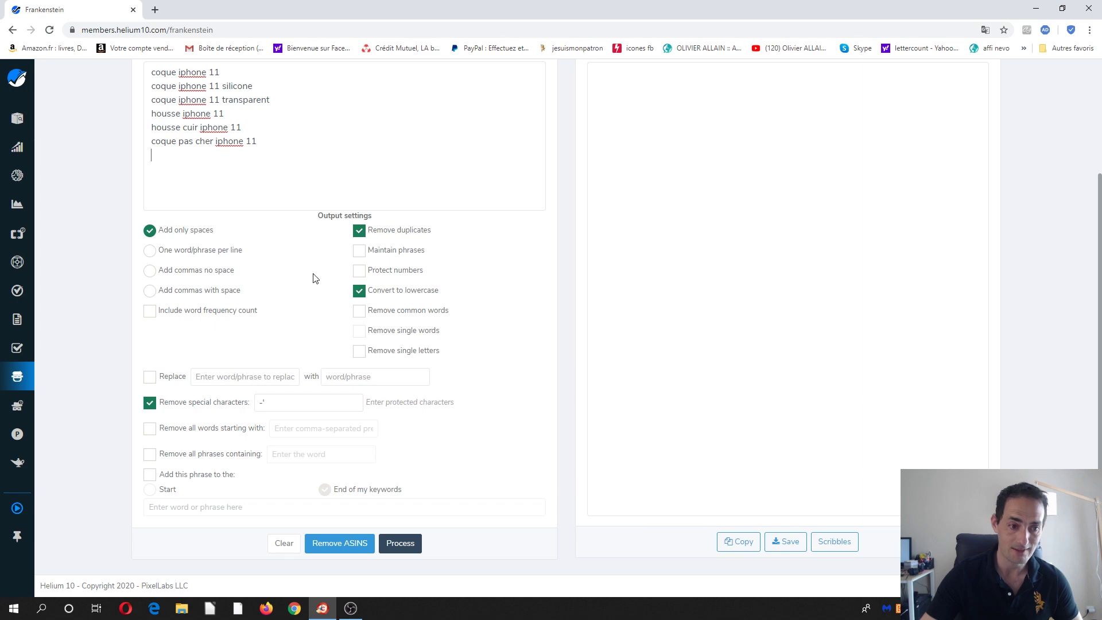
{"action": "left_click", "coordinate": [399, 547]}
{"action": "scroll", "coordinate": [511, 402], "scroll_direction": "up", "scroll_amount": 3}
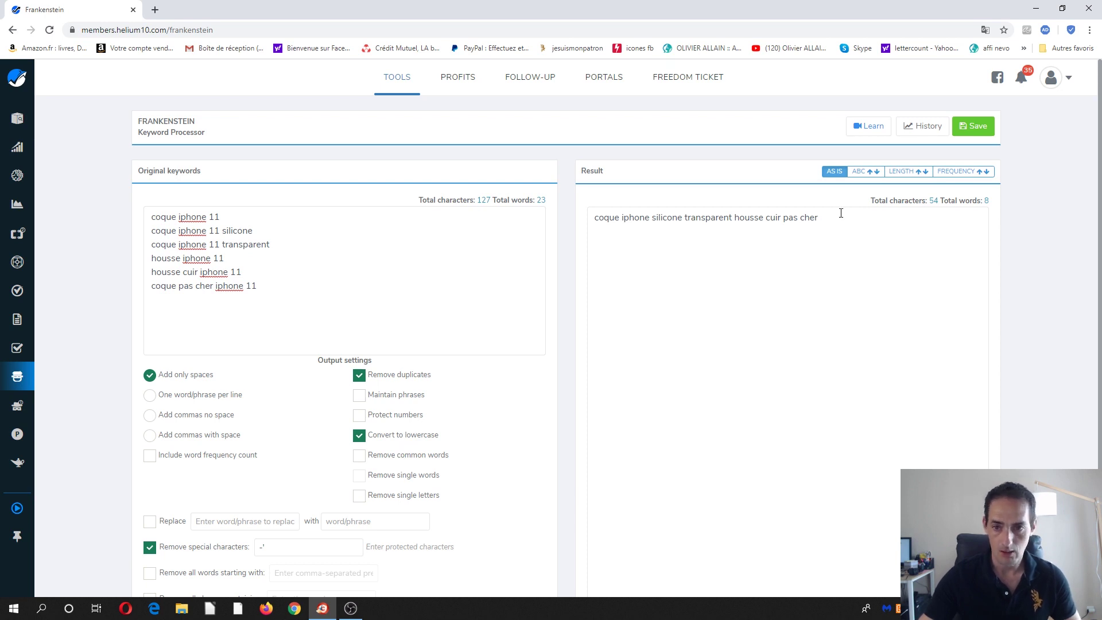
{"action": "triple_click", "coordinate": [705, 218]}
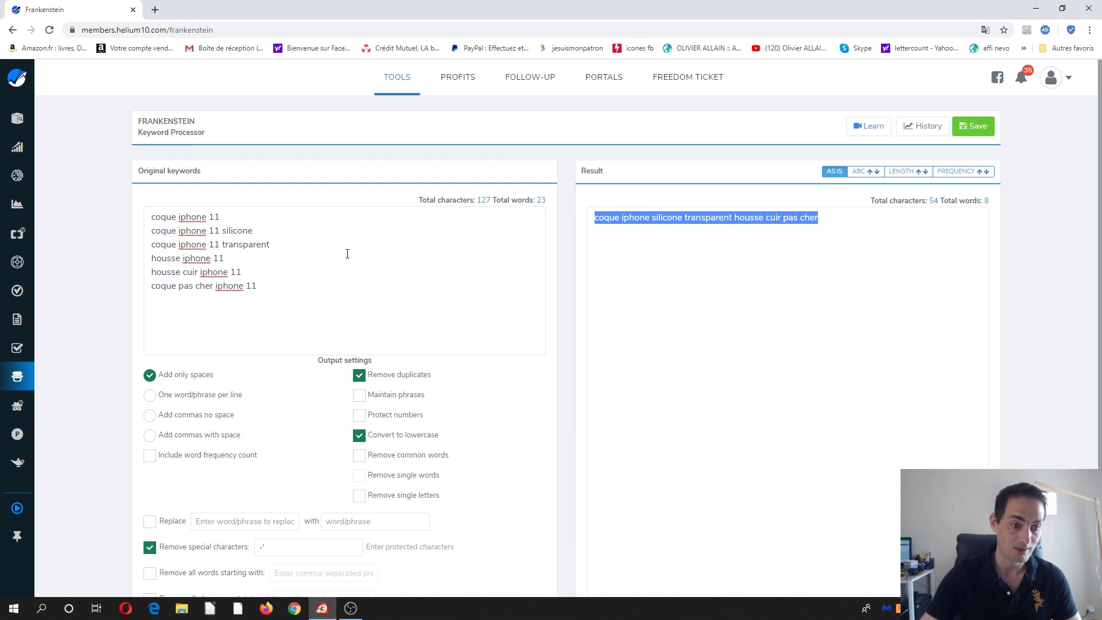
{"action": "scroll", "coordinate": [262, 264], "scroll_direction": "down", "scroll_amount": 2}
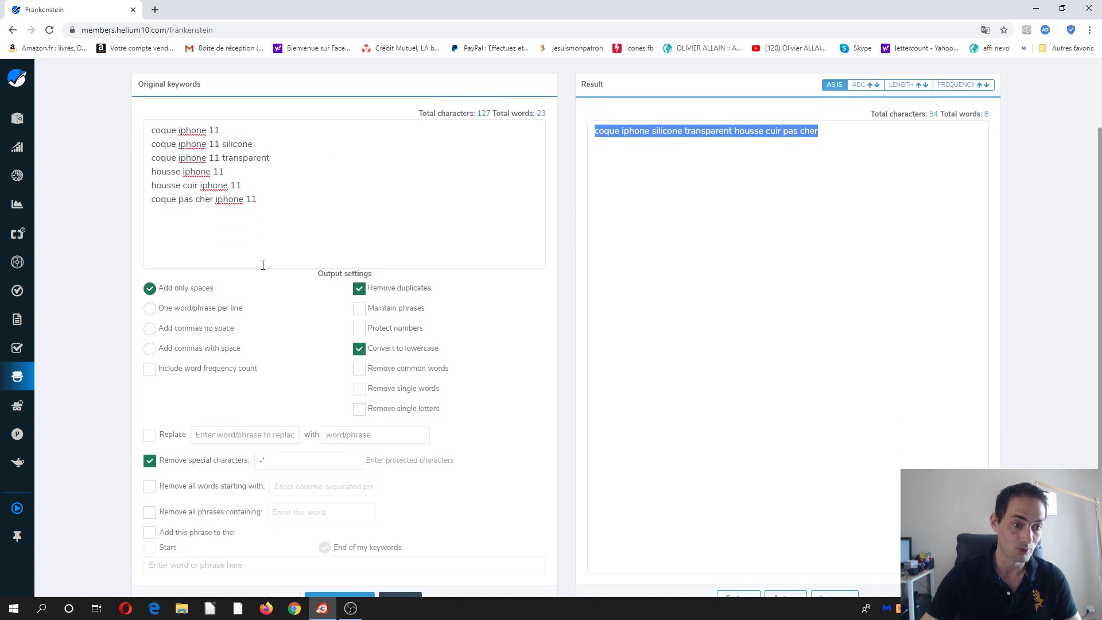
{"action": "scroll", "coordinate": [253, 256], "scroll_direction": "up", "scroll_amount": 2}
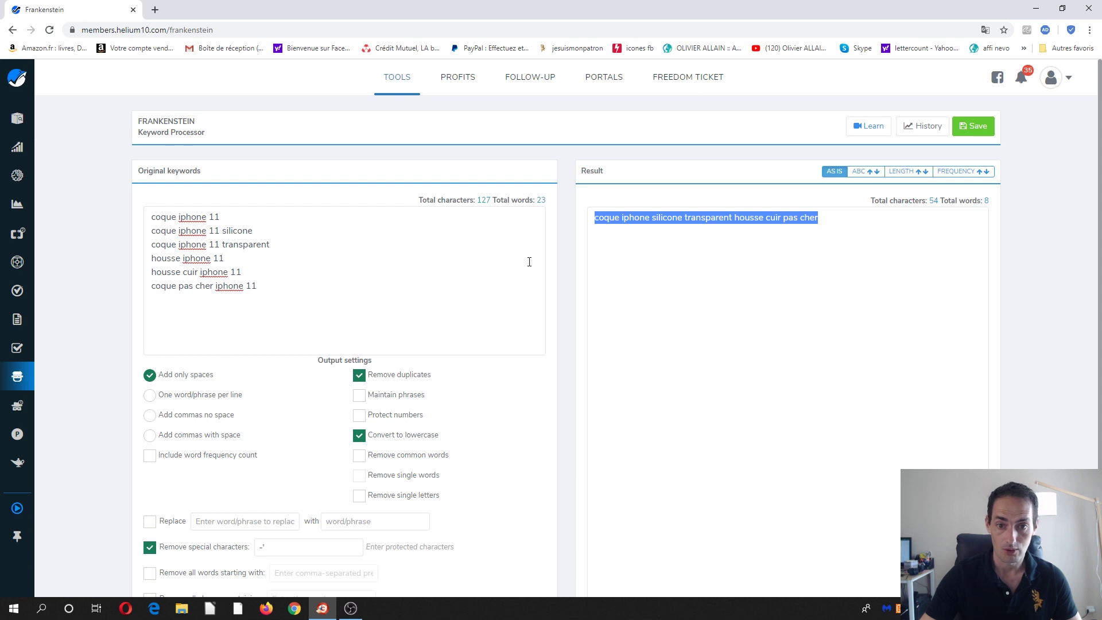
{"action": "scroll", "coordinate": [434, 271], "scroll_direction": "down", "scroll_amount": 3}
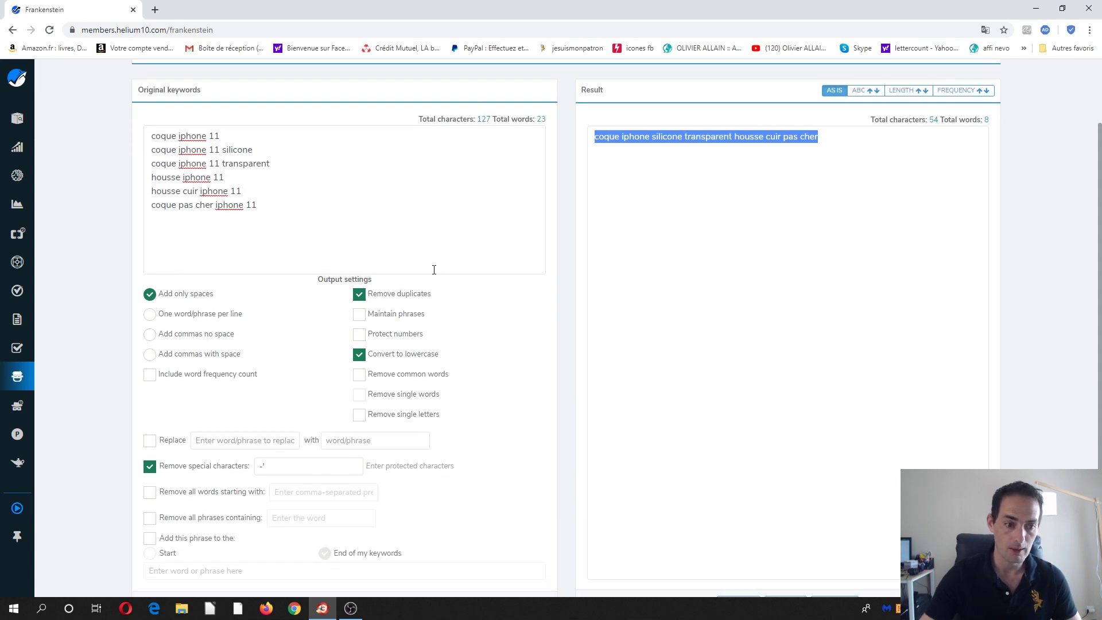
{"action": "scroll", "coordinate": [435, 274], "scroll_direction": "up", "scroll_amount": 3}
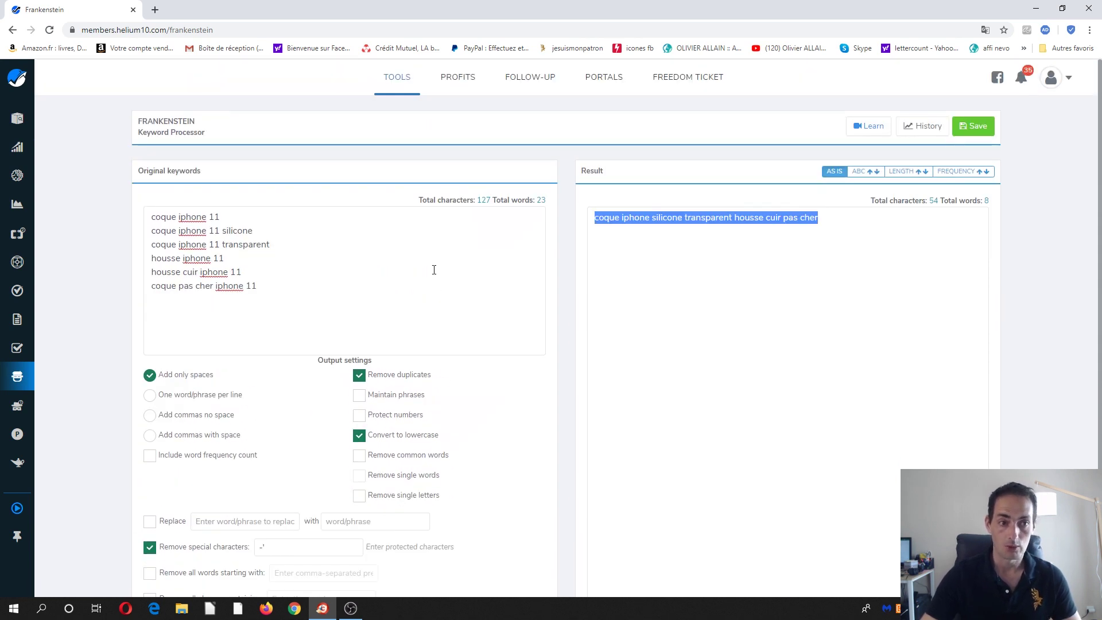
{"action": "scroll", "coordinate": [433, 271], "scroll_direction": "down", "scroll_amount": 3}
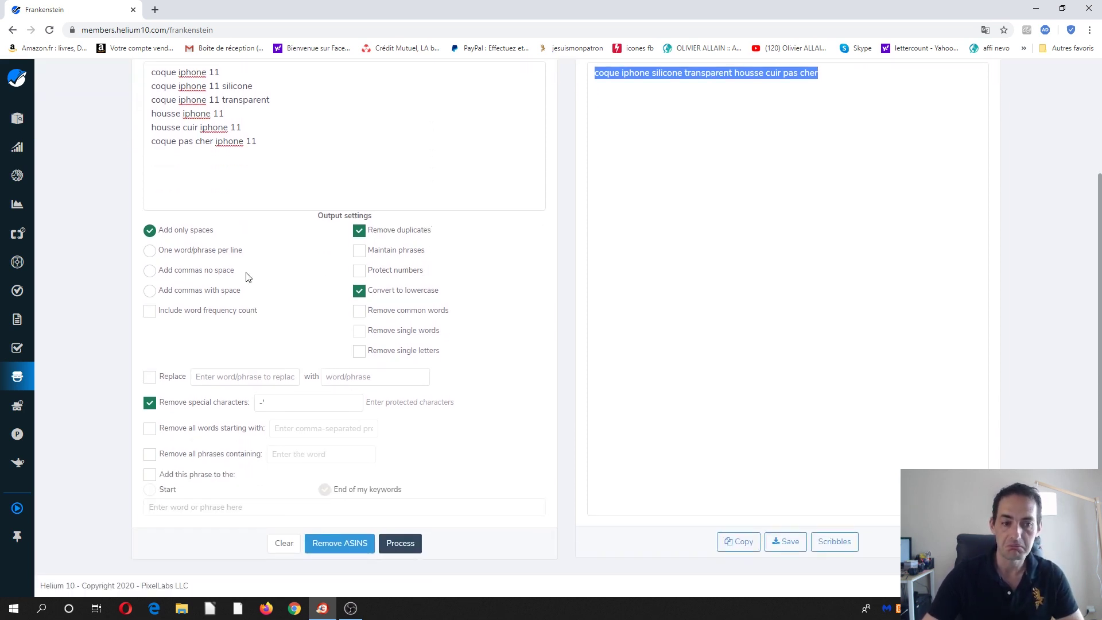
{"action": "scroll", "coordinate": [247, 277], "scroll_direction": "up", "scroll_amount": 3}
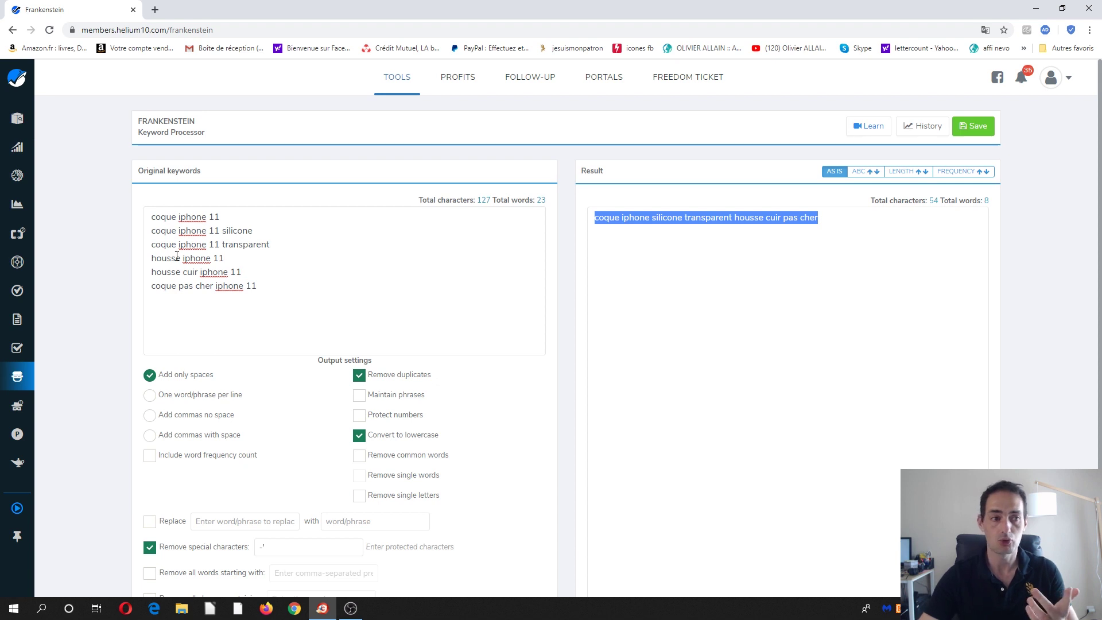
{"action": "mouse_move", "coordinate": [32, 189]}
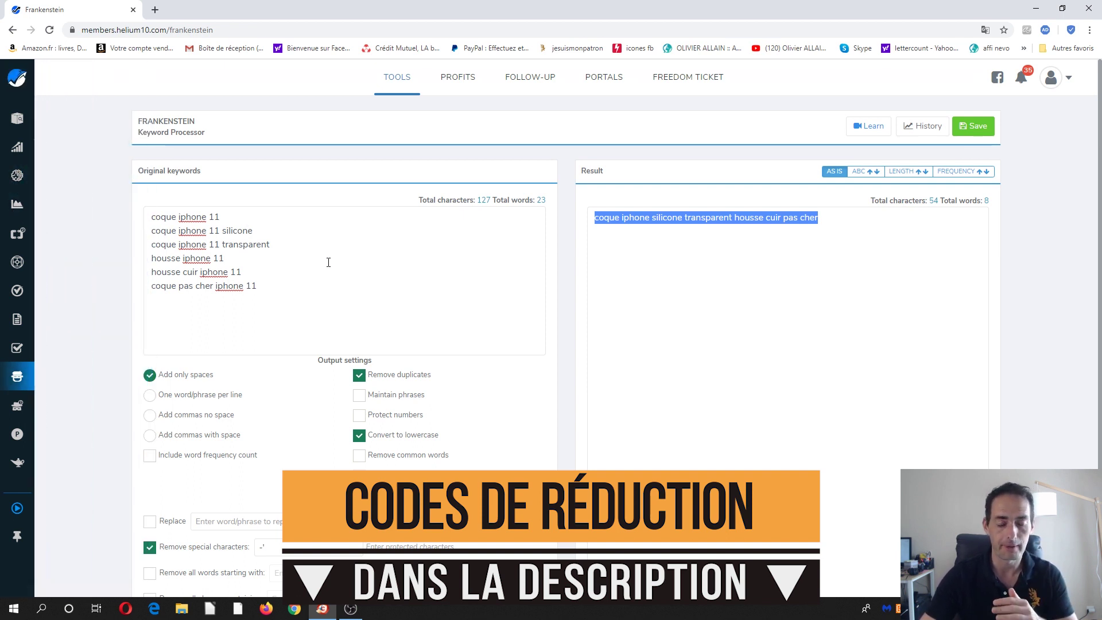
{"action": "scroll", "coordinate": [329, 255], "scroll_direction": "down", "scroll_amount": 1}
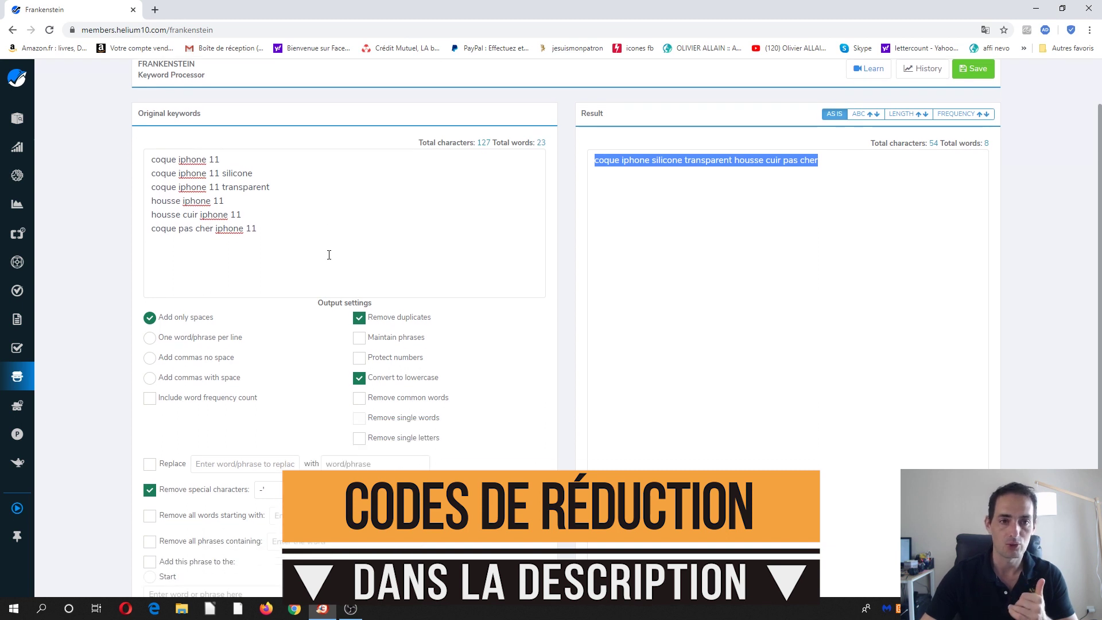
{"action": "scroll", "coordinate": [329, 255], "scroll_direction": "up", "scroll_amount": 1}
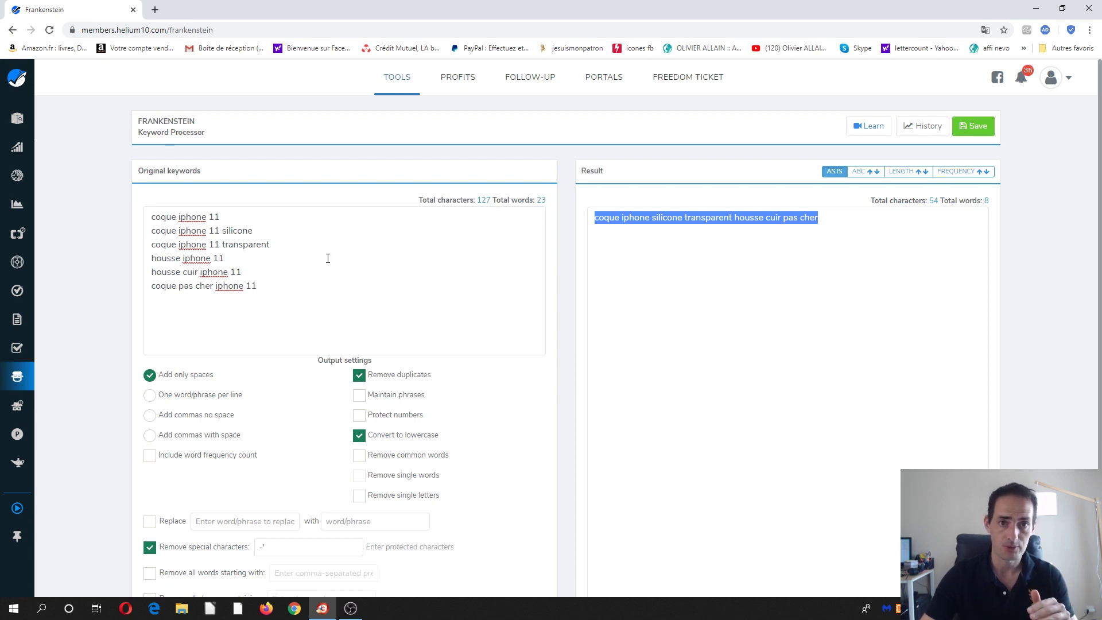
{"action": "mouse_move", "coordinate": [26, 133]}
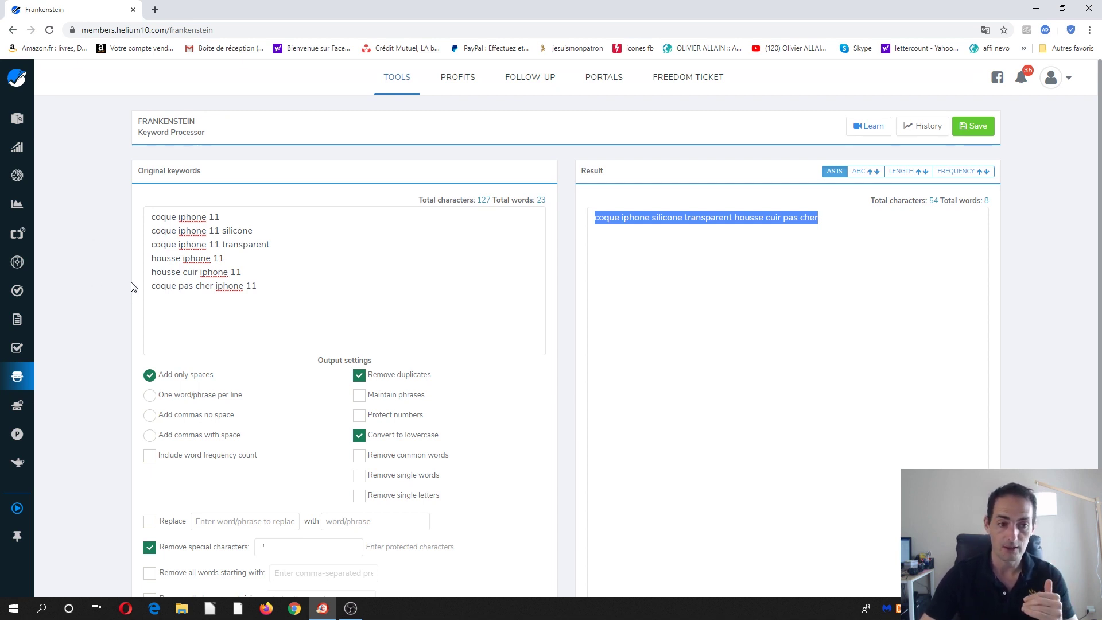
{"action": "scroll", "coordinate": [130, 287], "scroll_direction": "down", "scroll_amount": 1}
{"action": "scroll", "coordinate": [131, 287], "scroll_direction": "up", "scroll_amount": 1}
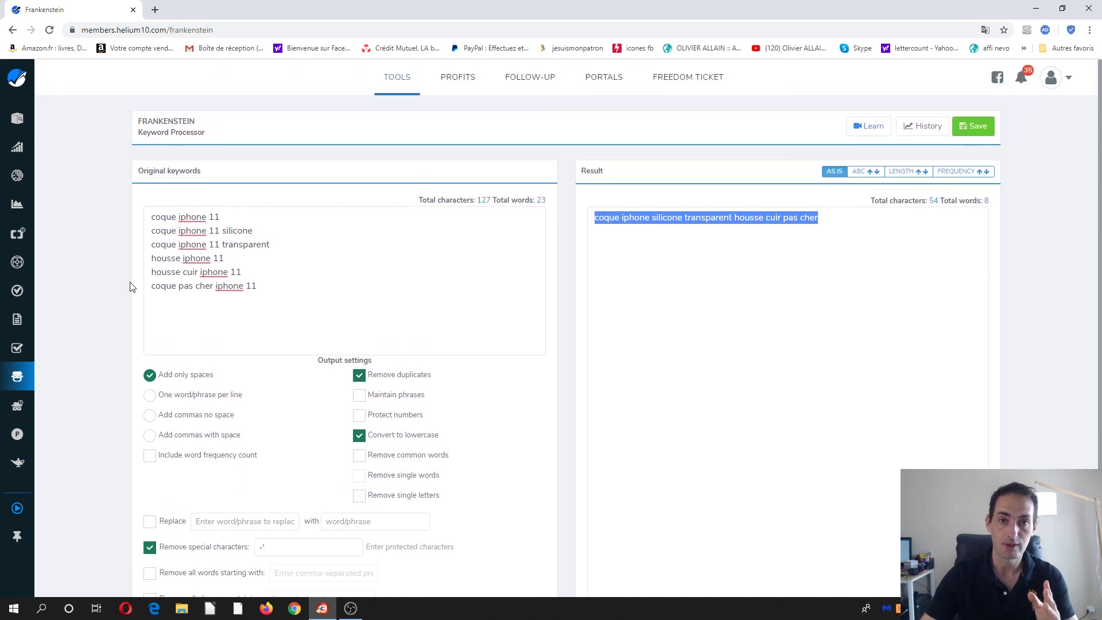